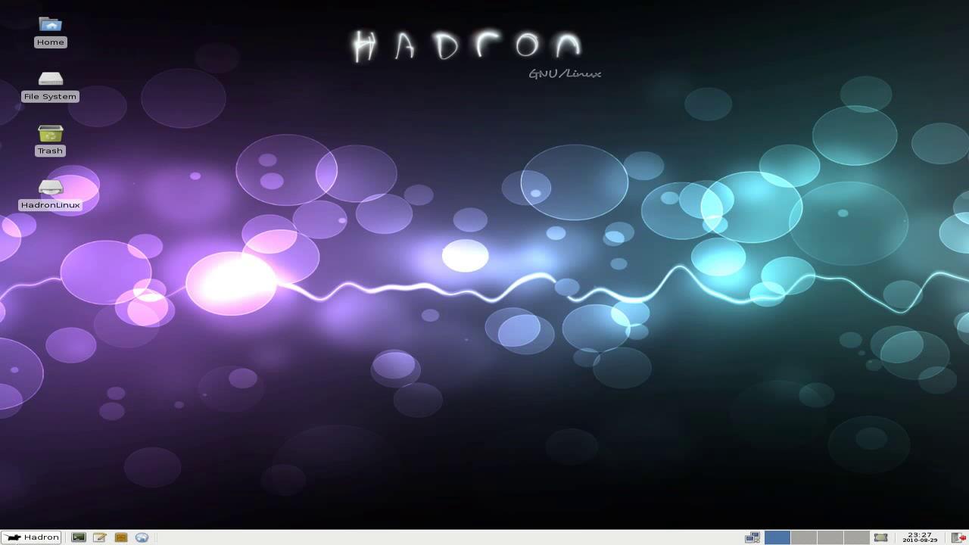
# Open the Task Manager from the accessories to view the running processes and memory usage, and quit it.
pyautogui.click(21, 540)
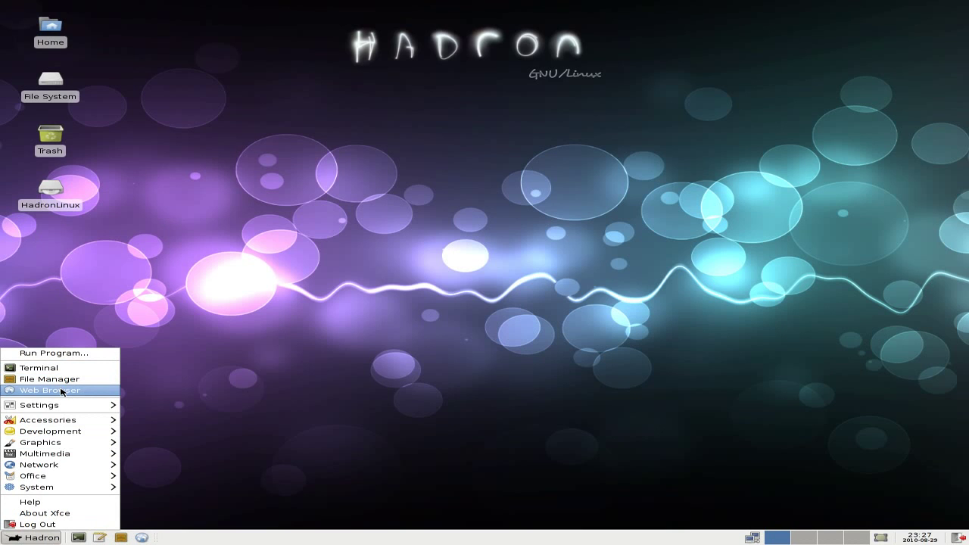
pyautogui.moveTo(62, 406)
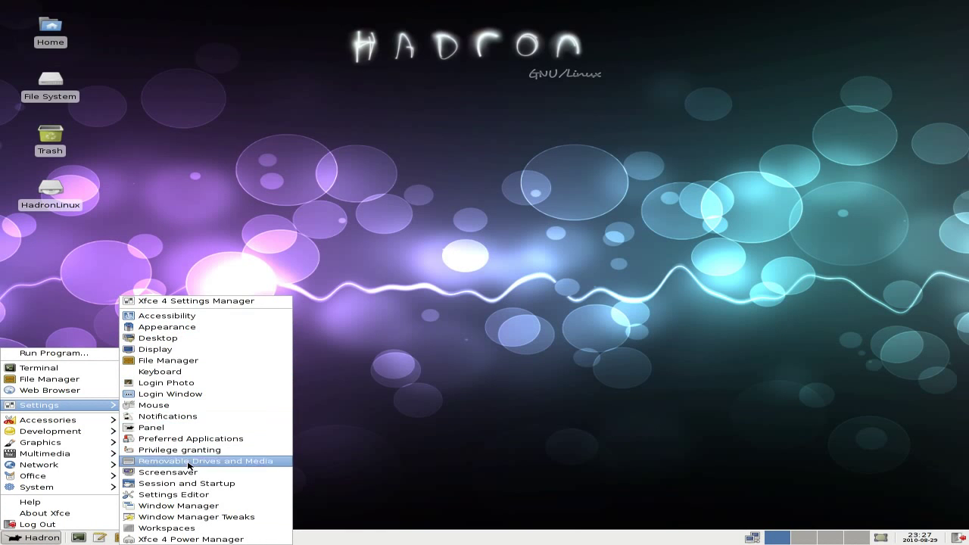
pyautogui.moveTo(111, 421)
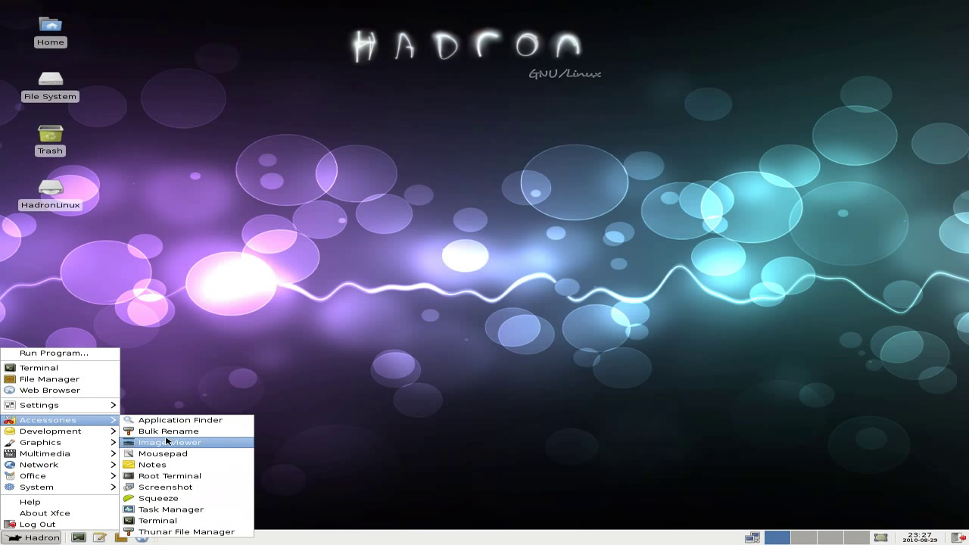
pyautogui.click(181, 513)
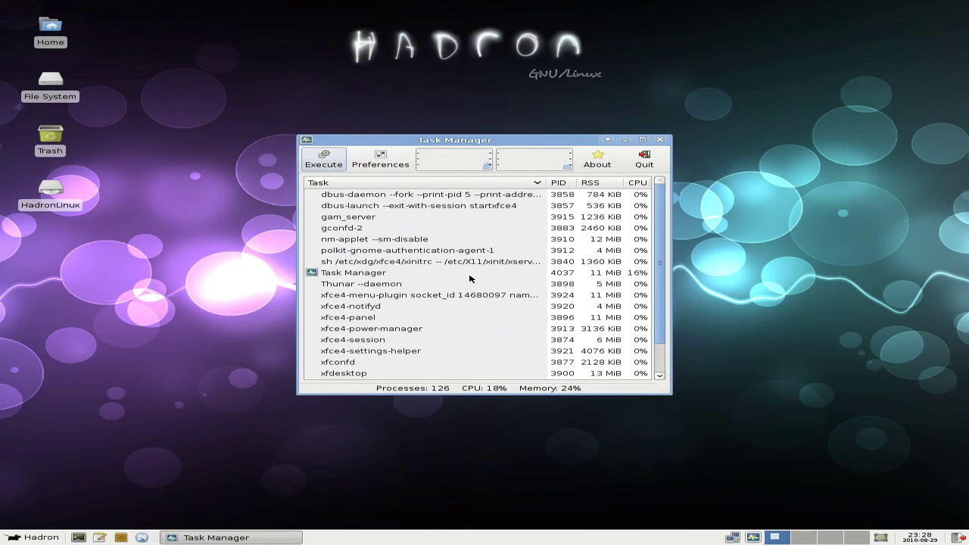
pyautogui.click(642, 158)
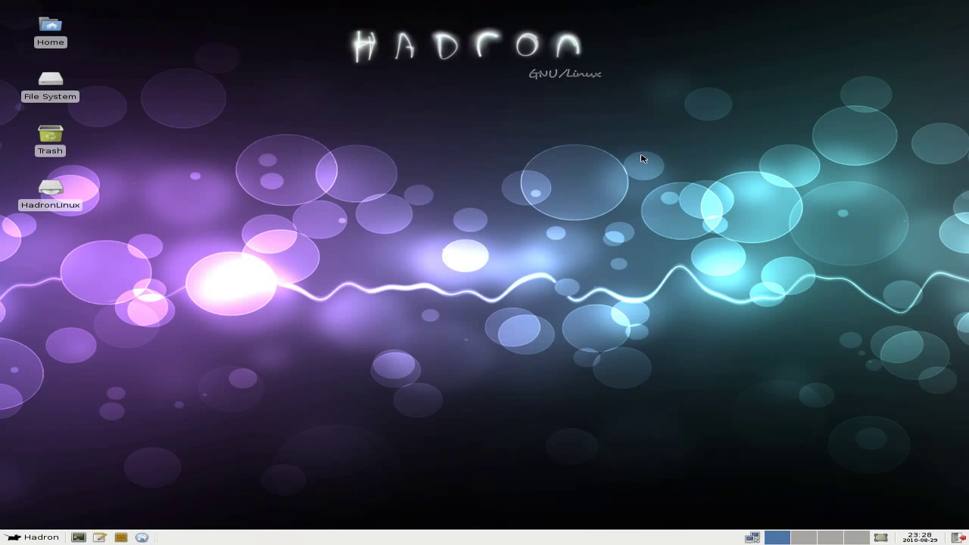
pyautogui.click(22, 540)
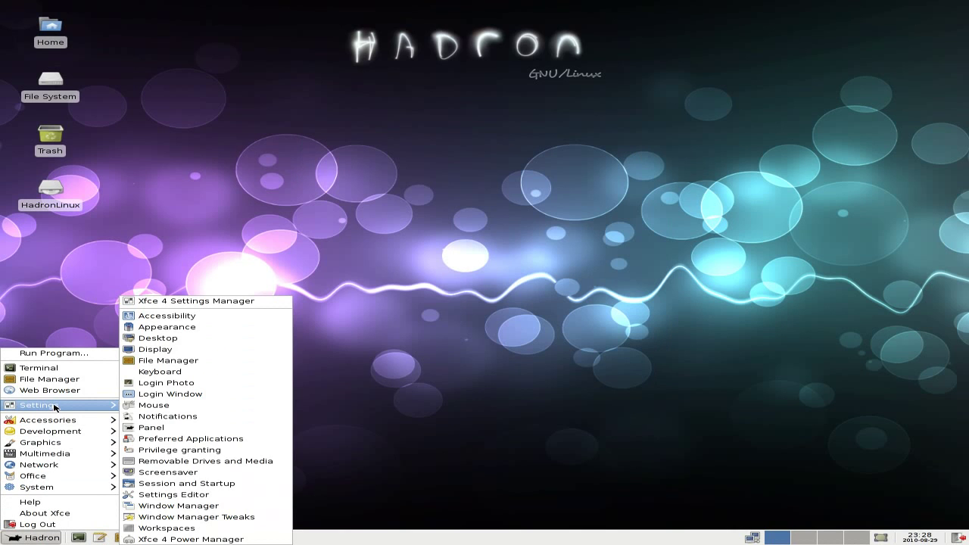
pyautogui.moveTo(51, 425)
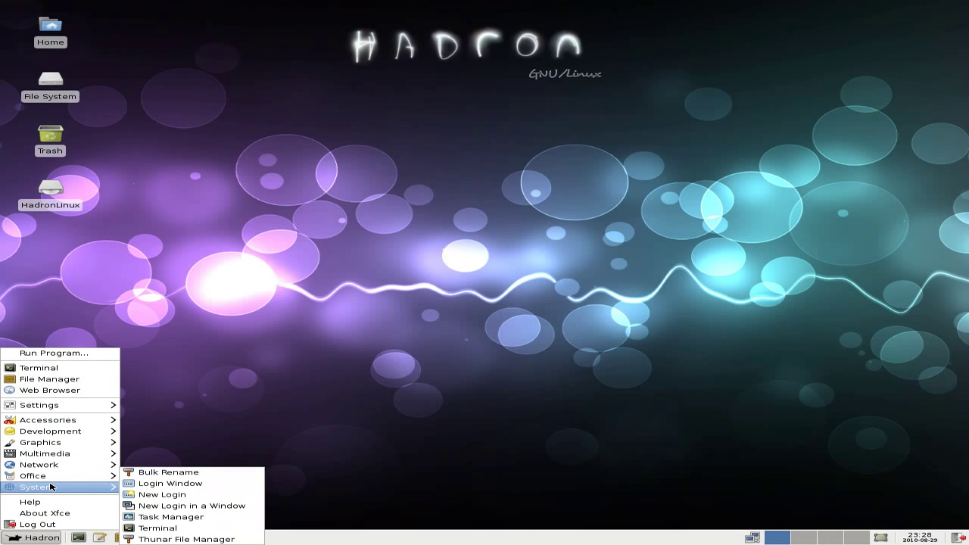
pyautogui.click(303, 387)
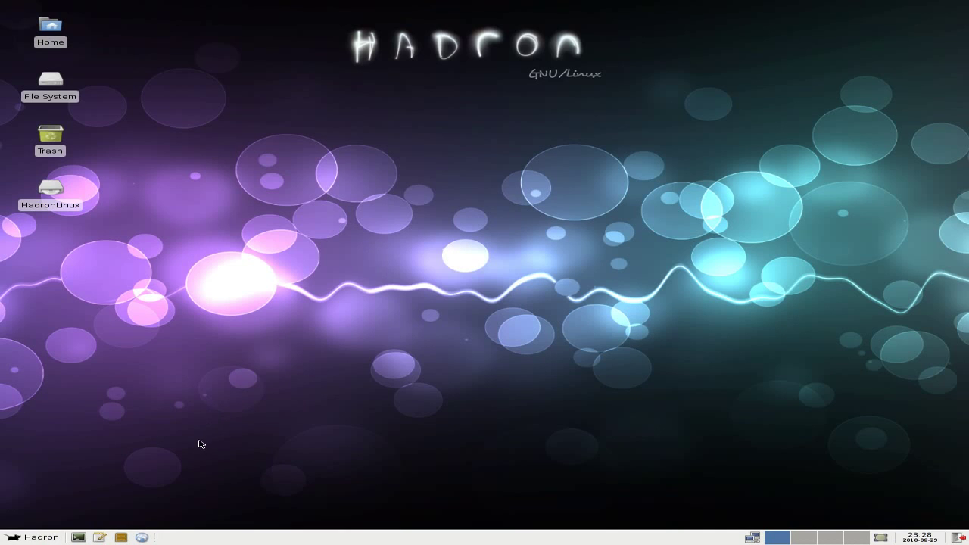
# Open the web browser, maximize its window and search the web for "hadron linux".
pyautogui.click(143, 537)
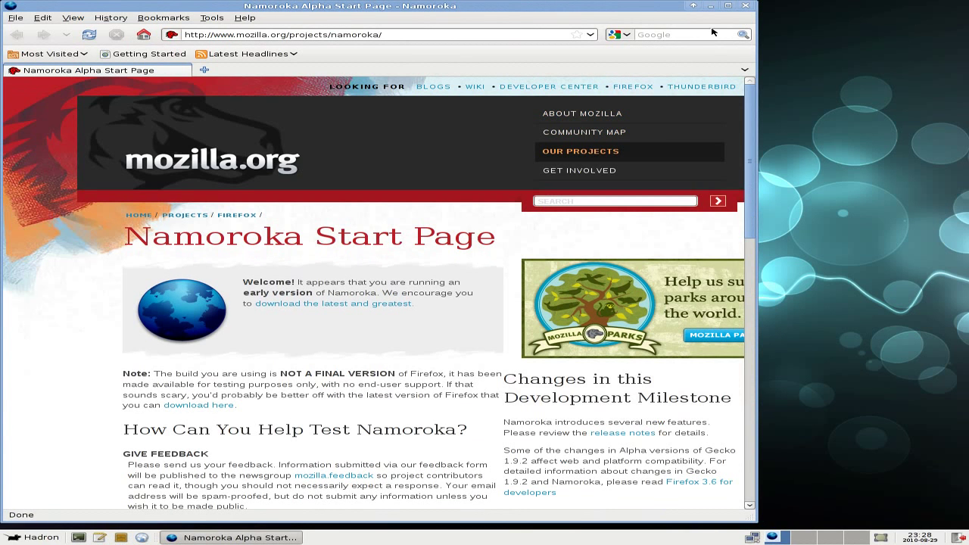
pyautogui.click(730, 7)
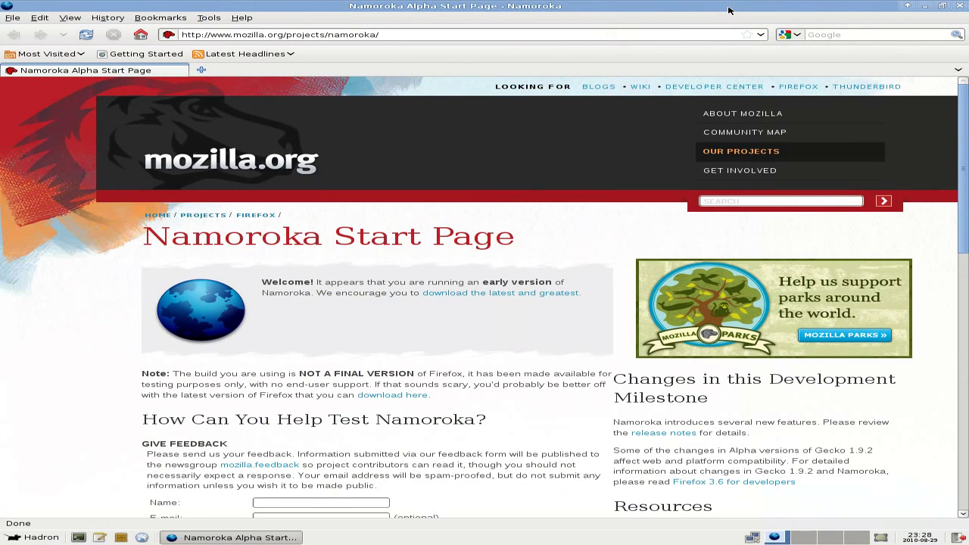
pyautogui.click(828, 36)
pyautogui.write('hadron')
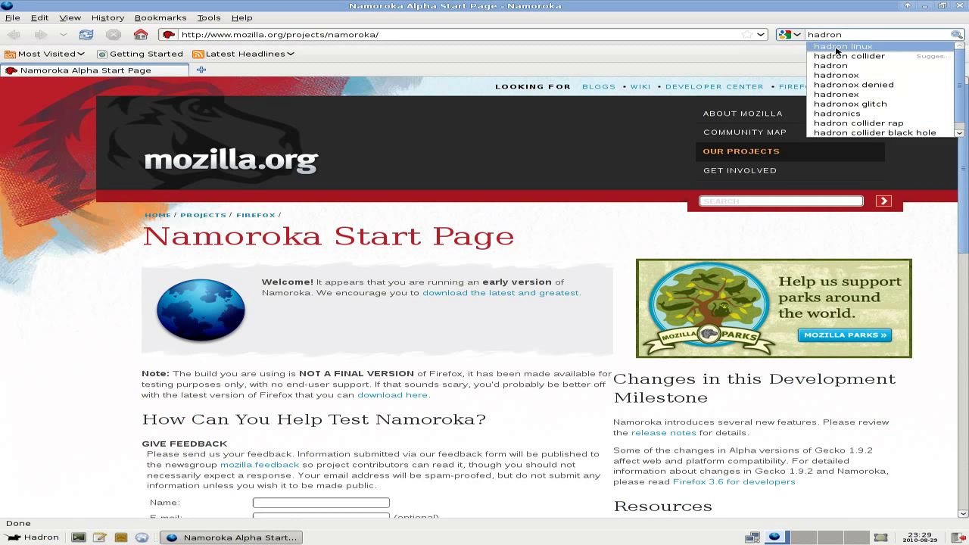
pyautogui.click(837, 46)
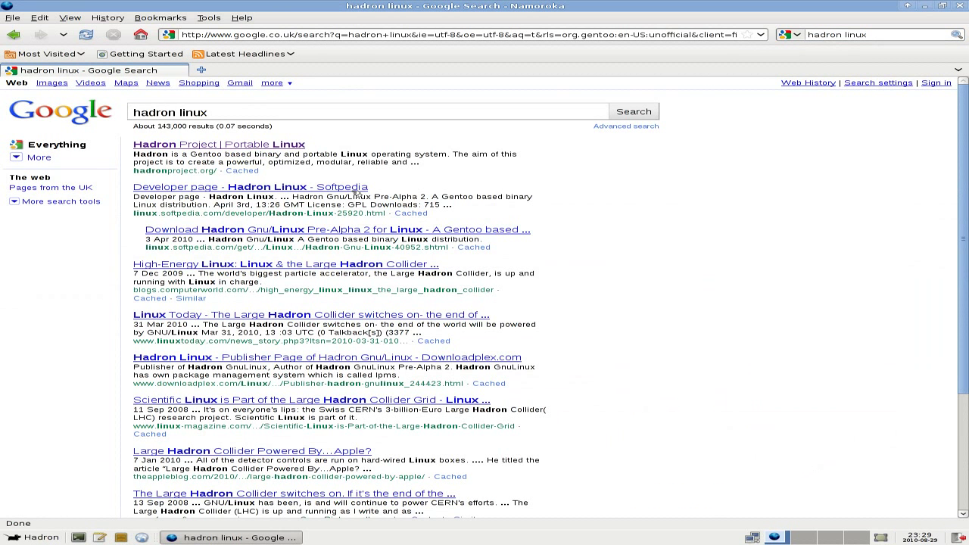
# Open the Hadron Project website from the search results and go to its lpms Guide.
pyautogui.click(241, 146)
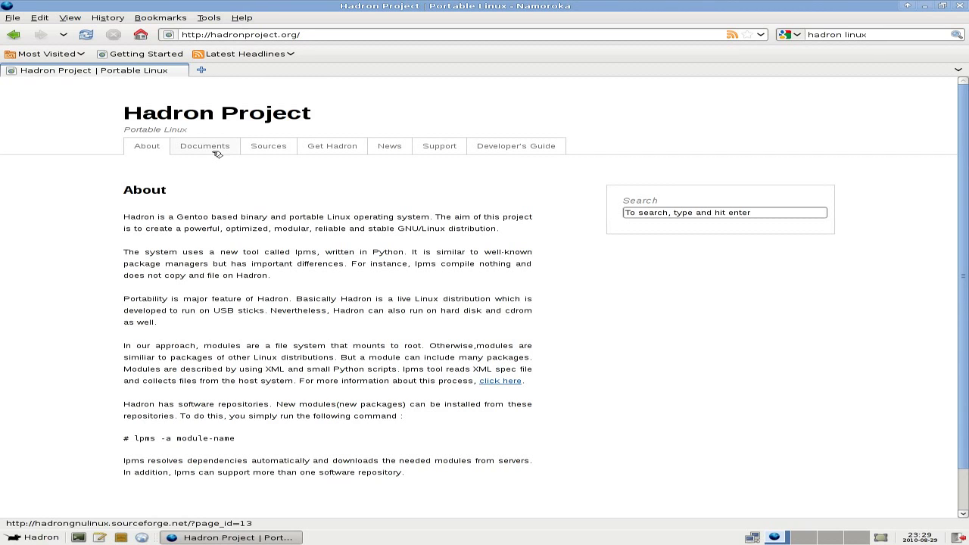
pyautogui.moveTo(216, 152)
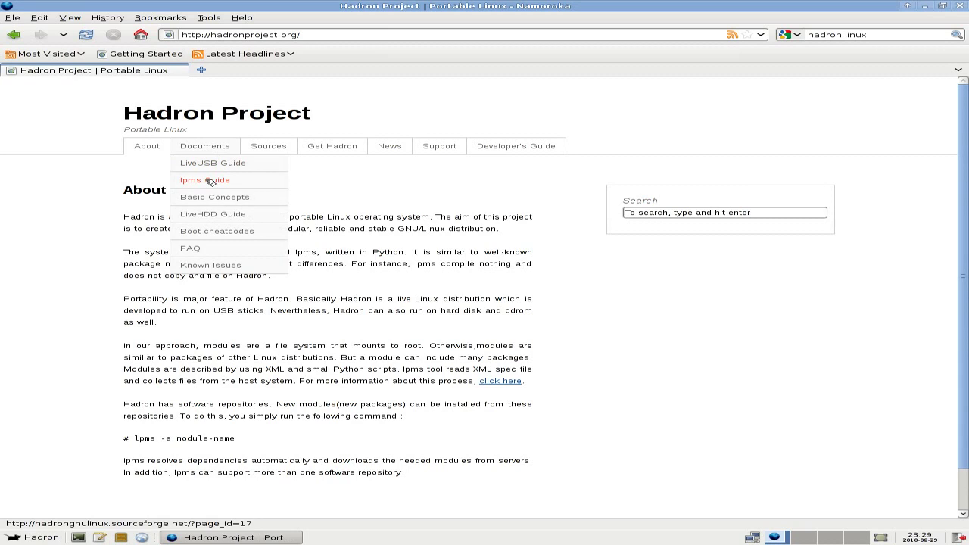
pyautogui.click(211, 181)
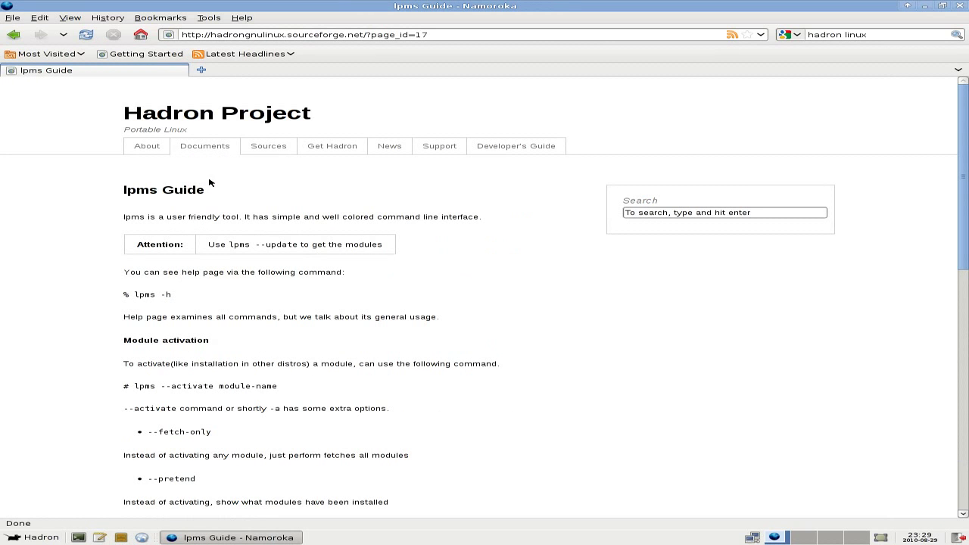
# Open a terminal, move it clear of the guide's commands and switch to root with su, entering the root password.
pyautogui.click(78, 538)
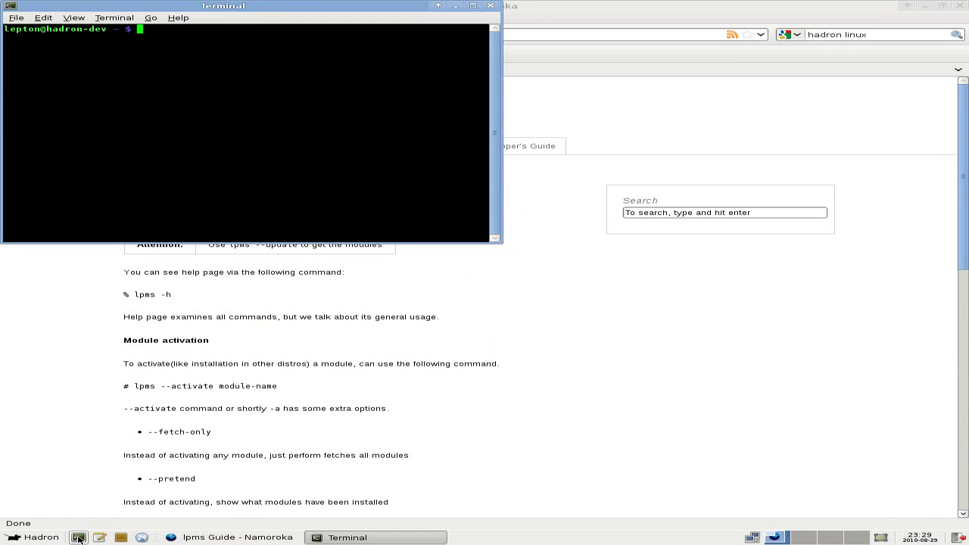
pyautogui.moveTo(295, 9); pyautogui.dragTo(709, 69)
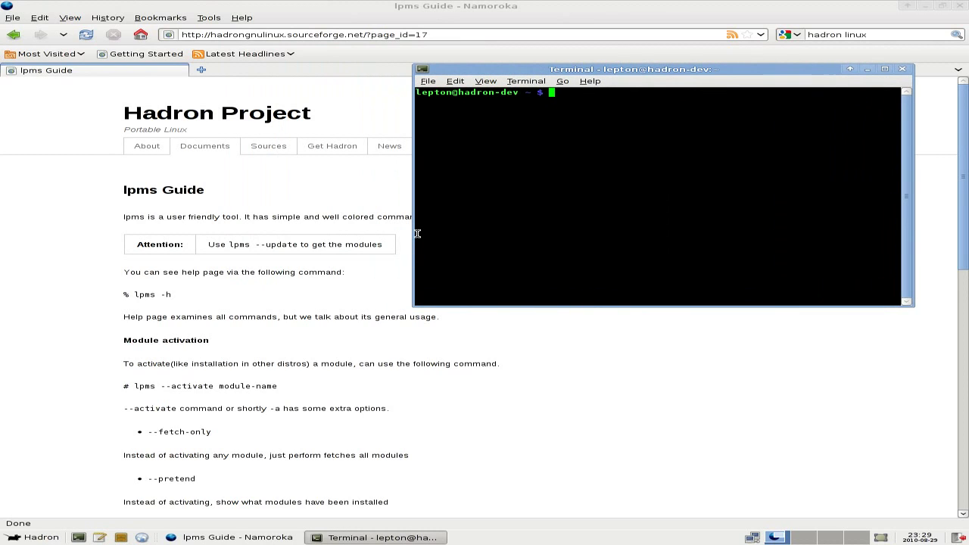
pyautogui.write('su')
pyautogui.press('Return')
pyautogui.press('Return')
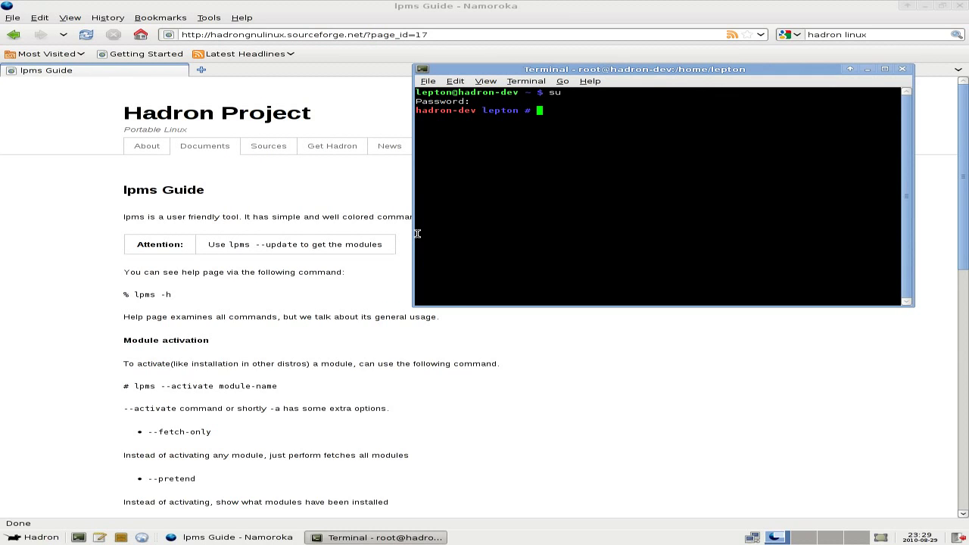
# Synchronize the module databases with lpms --update and display the command help with lpms -h.
pyautogui.write('lpms --update')
pyautogui.press('Return')
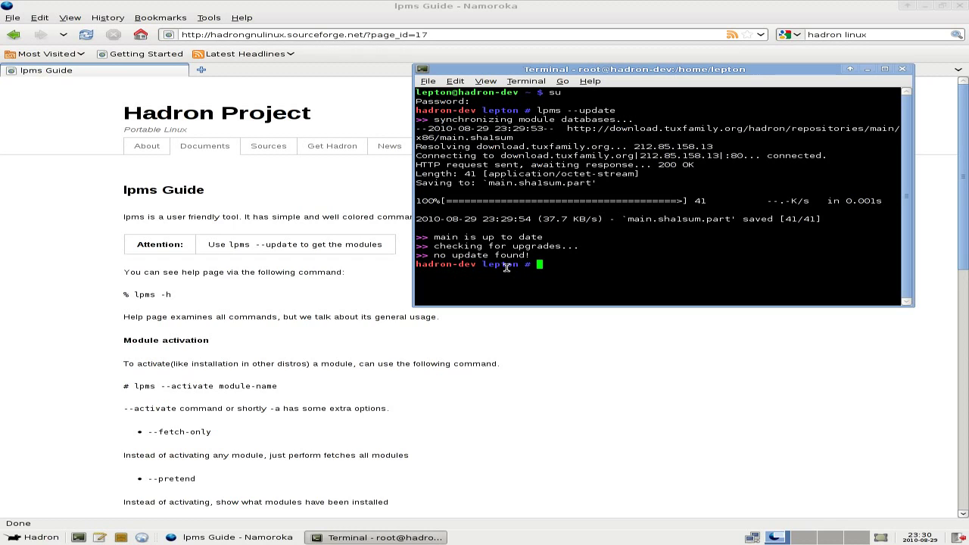
pyautogui.write('lpms -h')
pyautogui.press('Return')
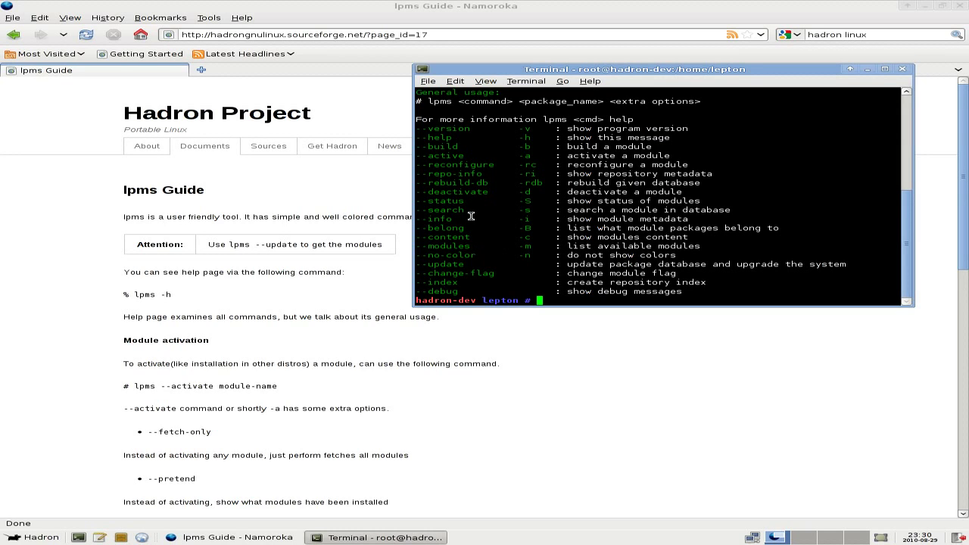
# Search the lpms module database for abiword, xvidcap and gnumeric, and close the terminal.
pyautogui.write('lpms --search abiword')
pyautogui.press('Return')
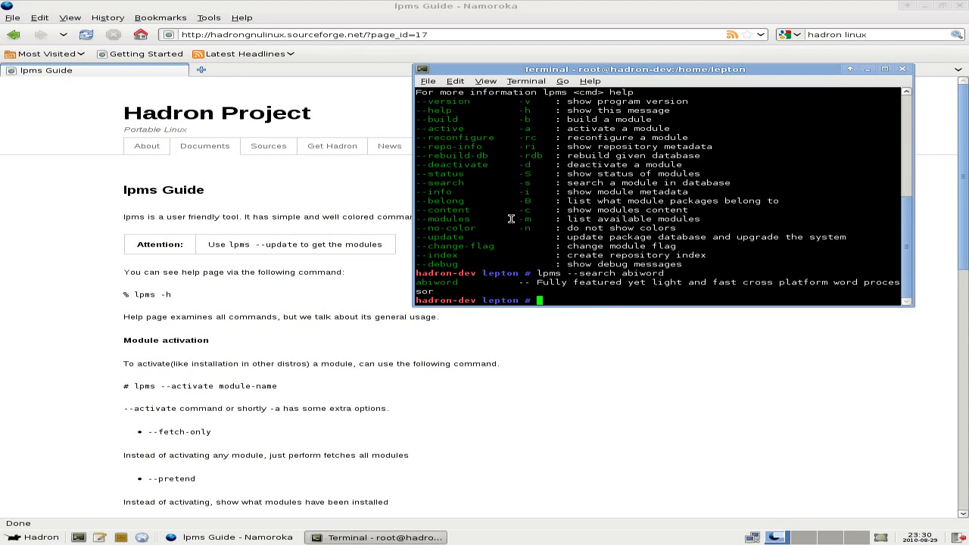
pyautogui.write('lpms --sear')
pyautogui.write('ch xvidcap')
pyautogui.press('Return')
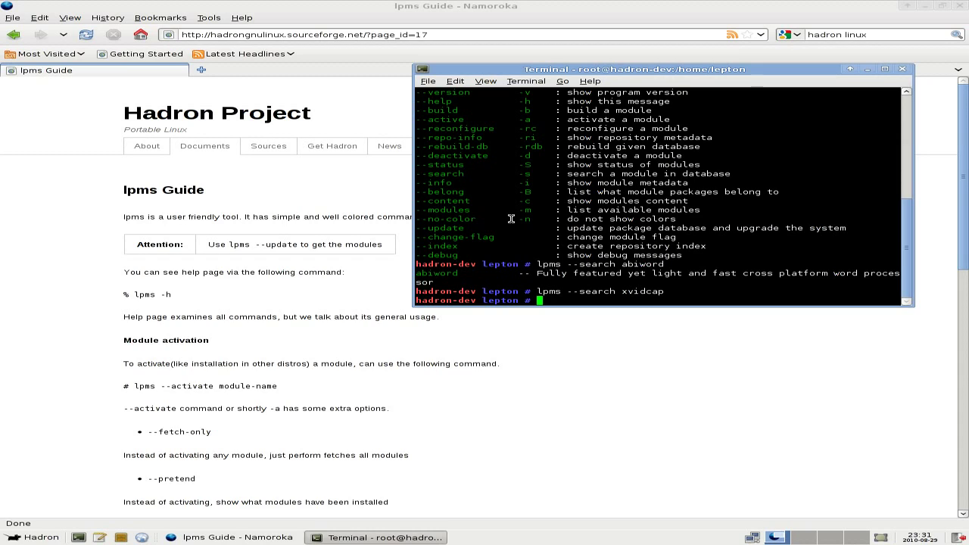
pyautogui.write('lpms --search gnumeric')
pyautogui.press('Return')
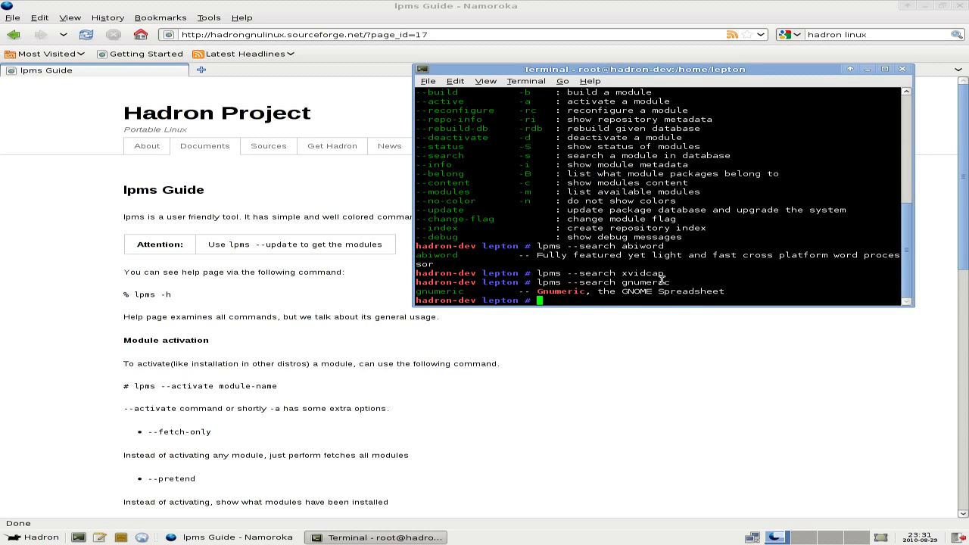
pyautogui.click(900, 69)
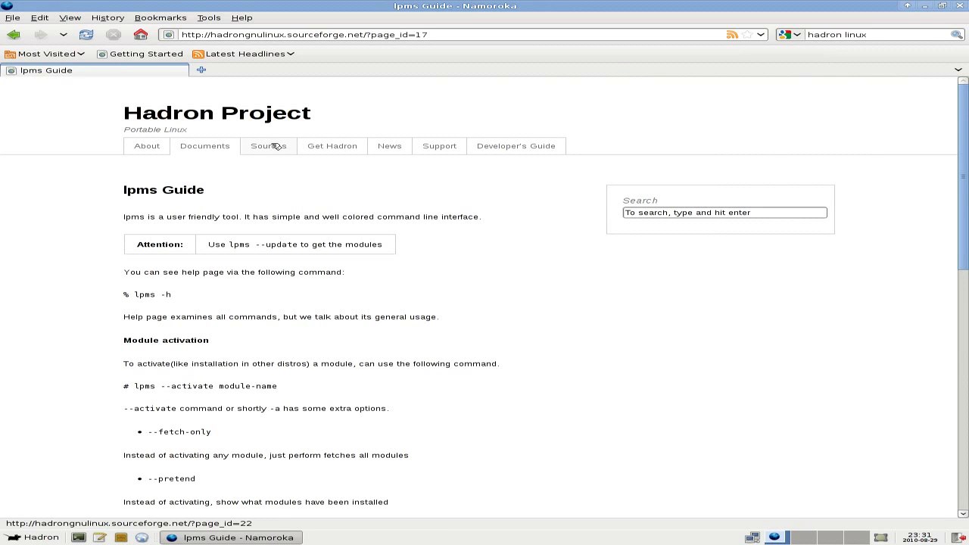
# Open the Get Hadron page and look through the desktop and core ISO download links.
pyautogui.click(318, 149)
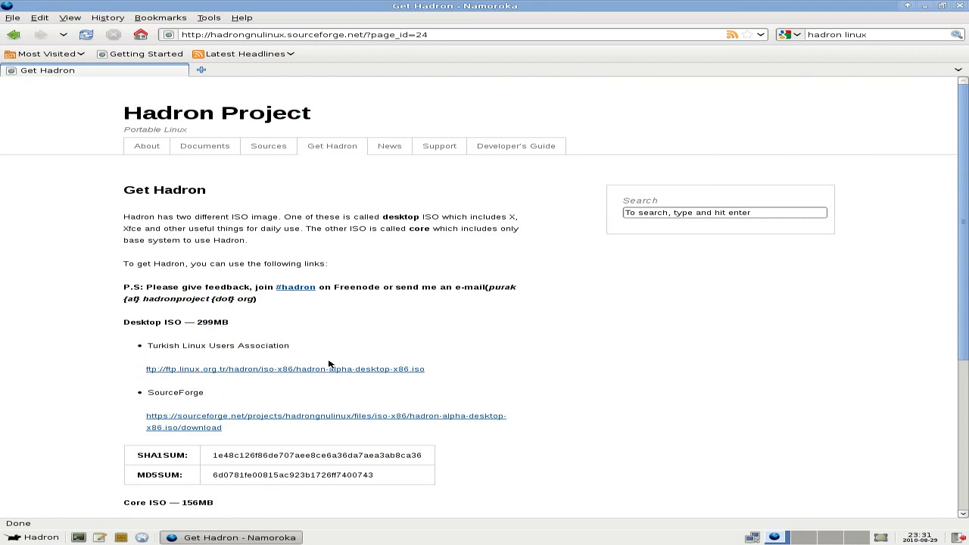
pyautogui.scroll(-4, 649, 363)
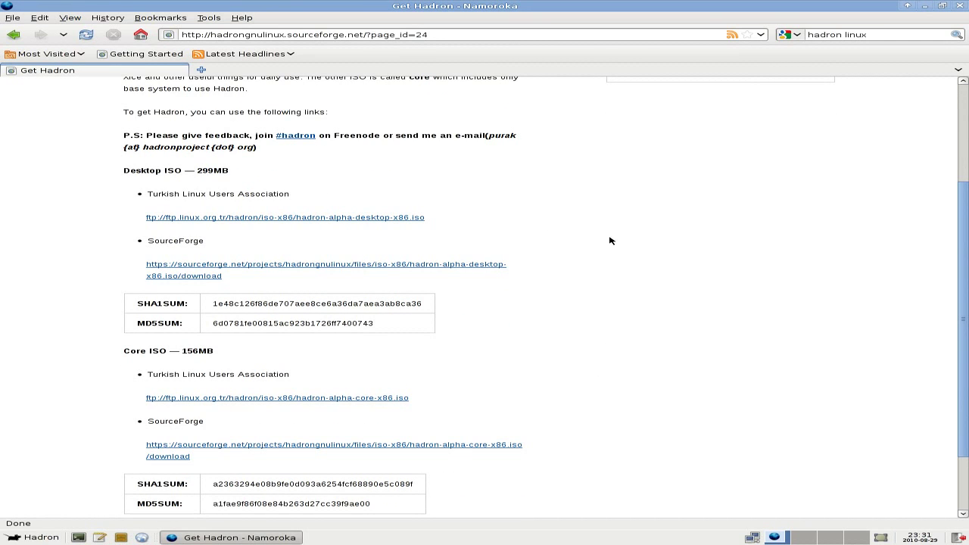
pyautogui.scroll(4, 618, 243)
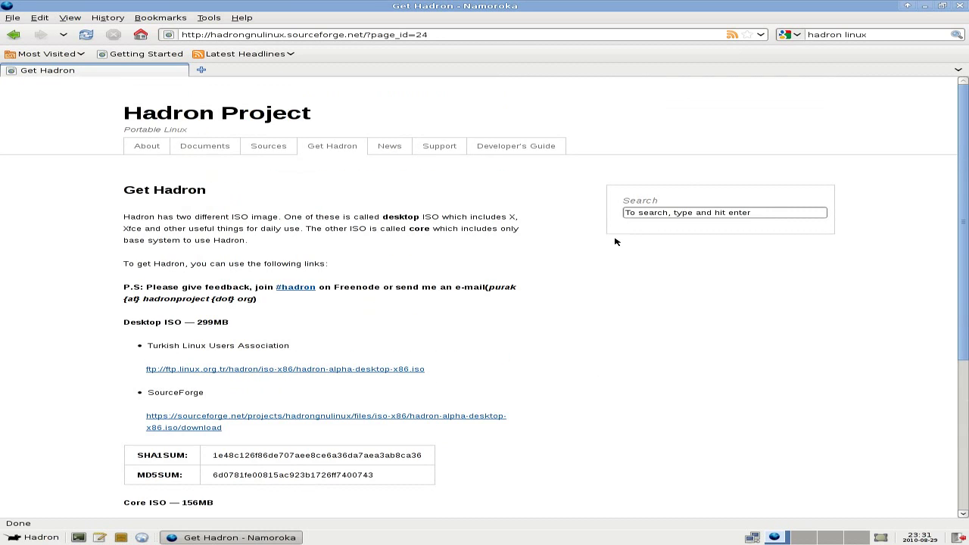
# Replace the browser's search term with "bbc", run the search and open the BBC homepage.
pyautogui.click(870, 35)
pyautogui.press('BackSpace')
pyautogui.press('BackSpace')
pyautogui.press('BackSpace')
pyautogui.press('BackSpace')
pyautogui.press('BackSpace')
pyautogui.press('BackSpace')
pyautogui.press('BackSpace')
pyautogui.press('BackSpace')
pyautogui.press('BackSpace')
pyautogui.press('BackSpace')
pyautogui.press('BackSpace')
pyautogui.press('BackSpace')
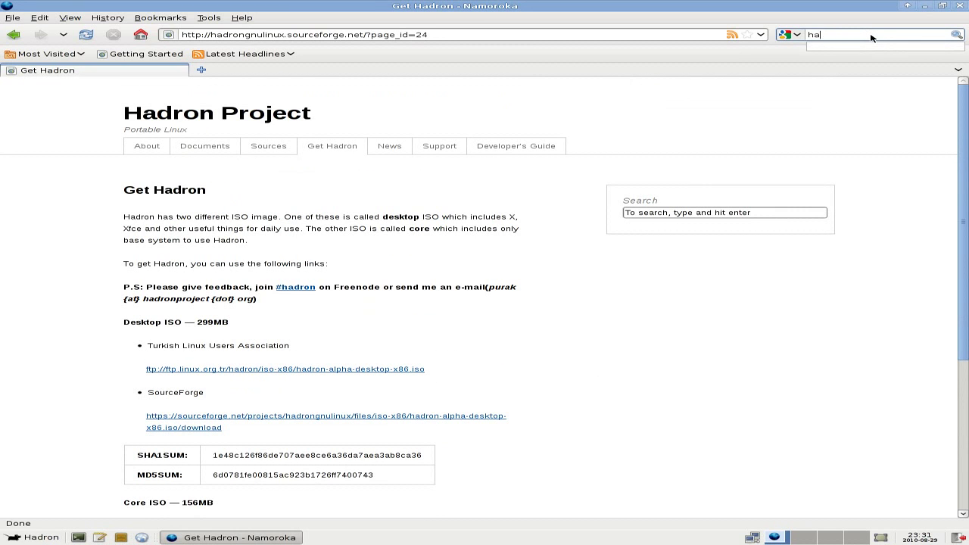
pyautogui.write('bbc')
pyautogui.press('Return')
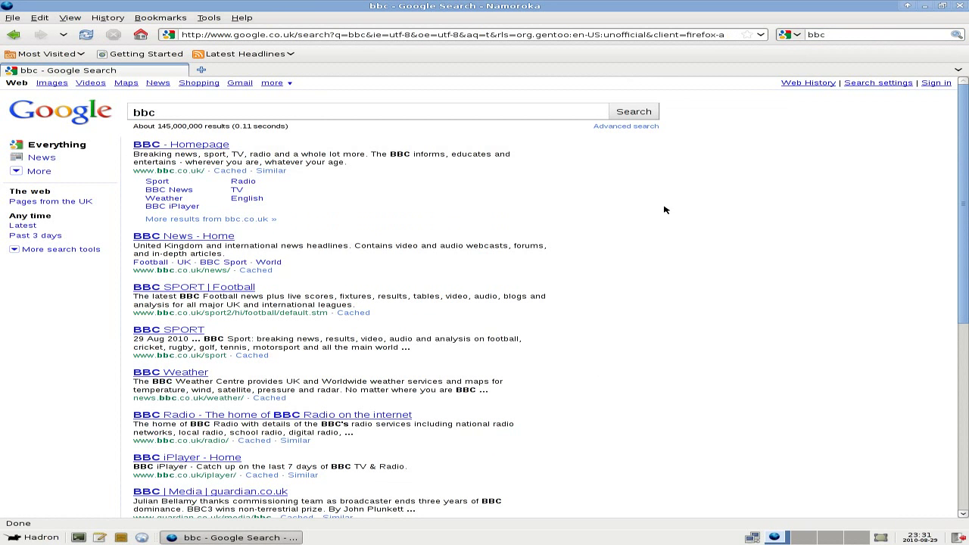
pyautogui.click(181, 147)
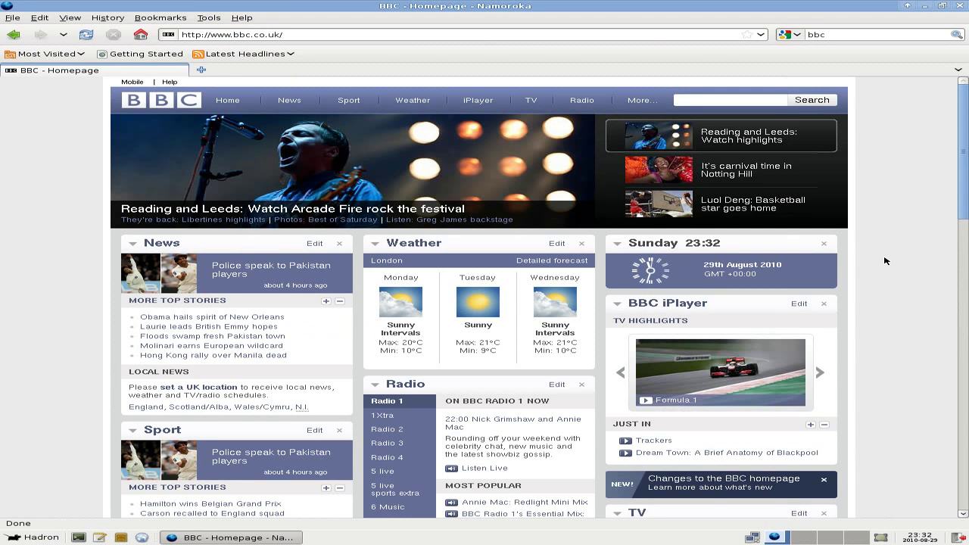
# Look through the BBC homepage to check how it renders, and close the browser.
pyautogui.scroll(-5, 878, 262)
pyautogui.scroll(-3, 884, 260)
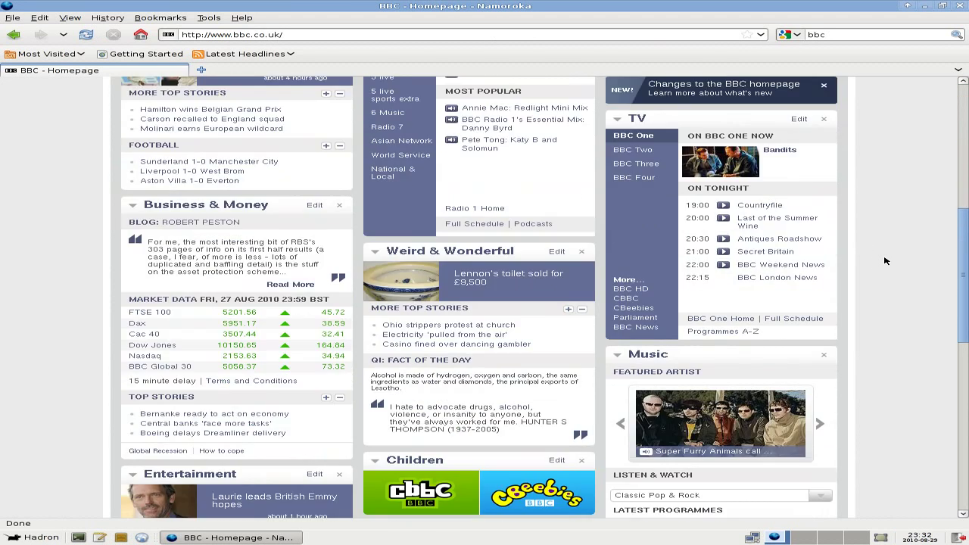
pyautogui.scroll(8, 884, 260)
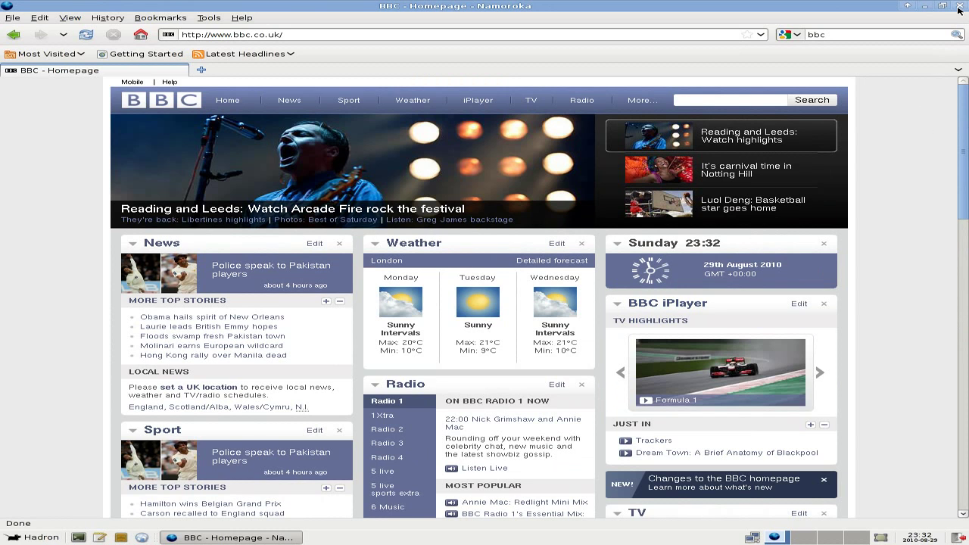
pyautogui.click(960, 6)
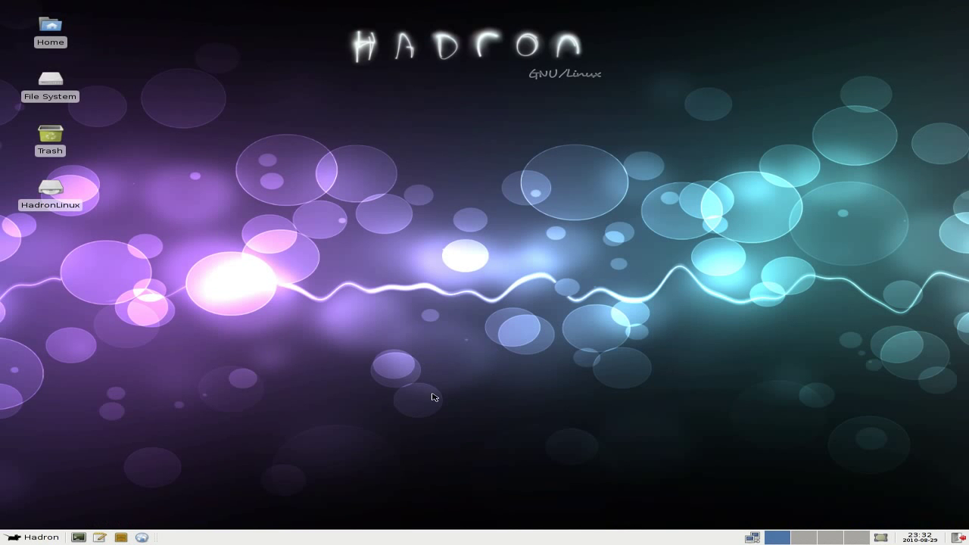